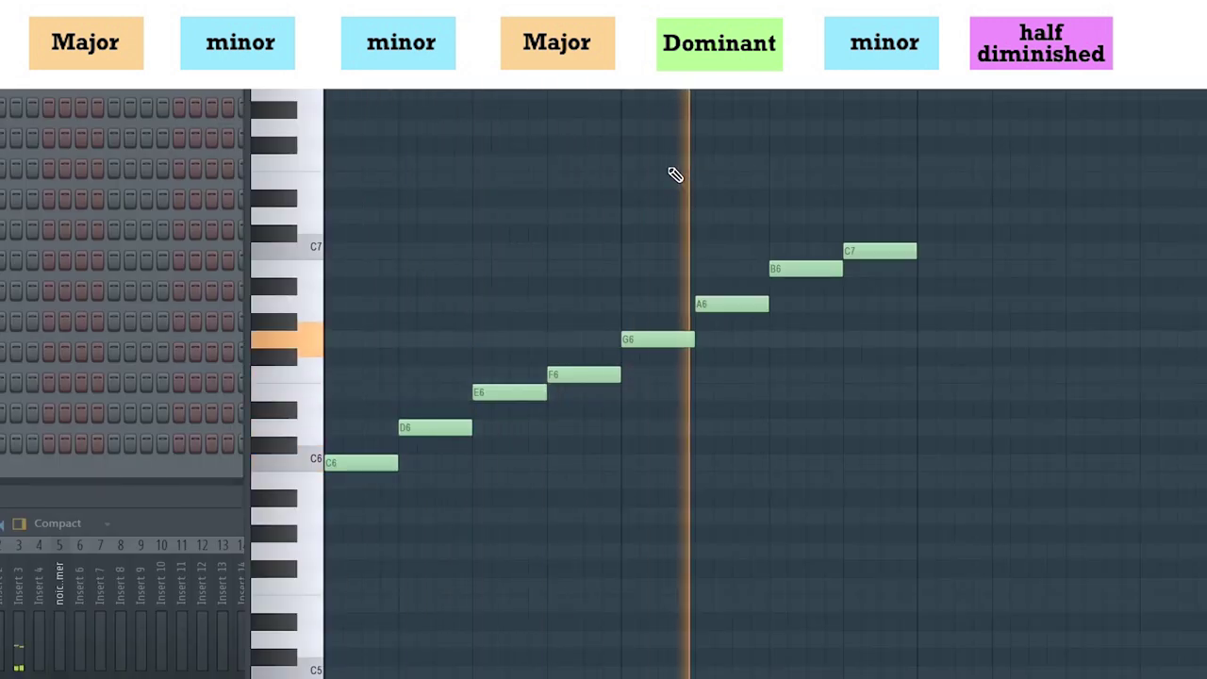
pyautogui.press('space')
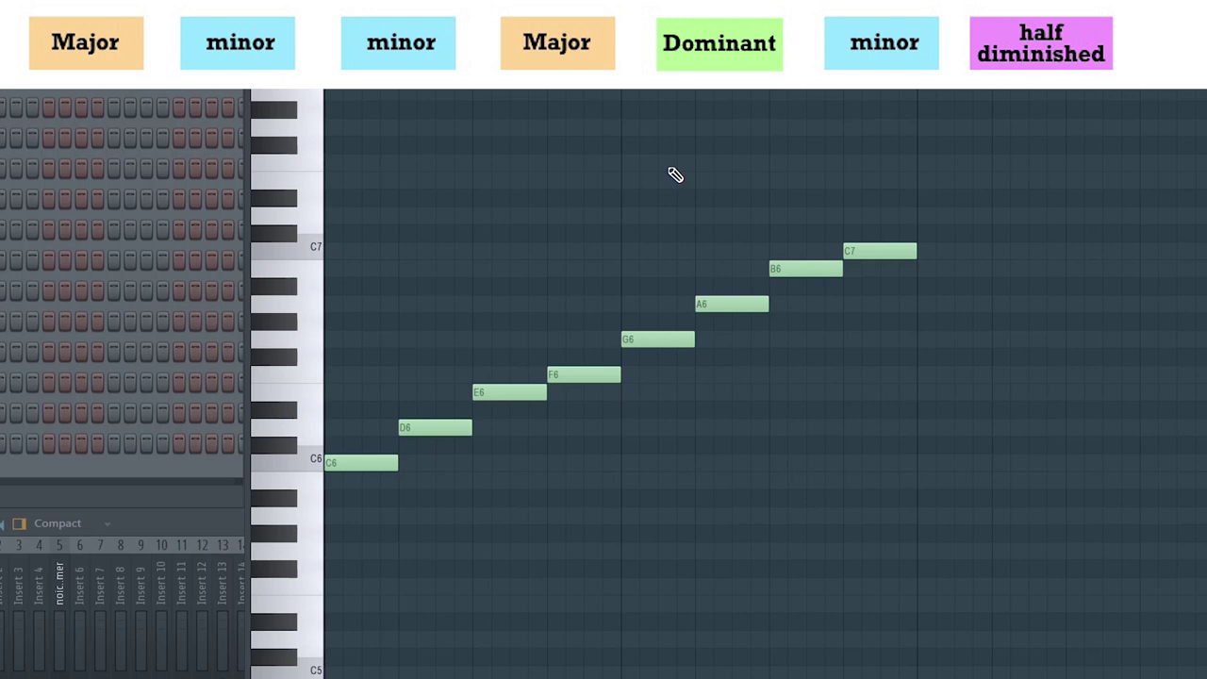
pyautogui.press('Up')
pyautogui.press('Up')
pyautogui.press('Up')
pyautogui.press('Up')
pyautogui.press('space')
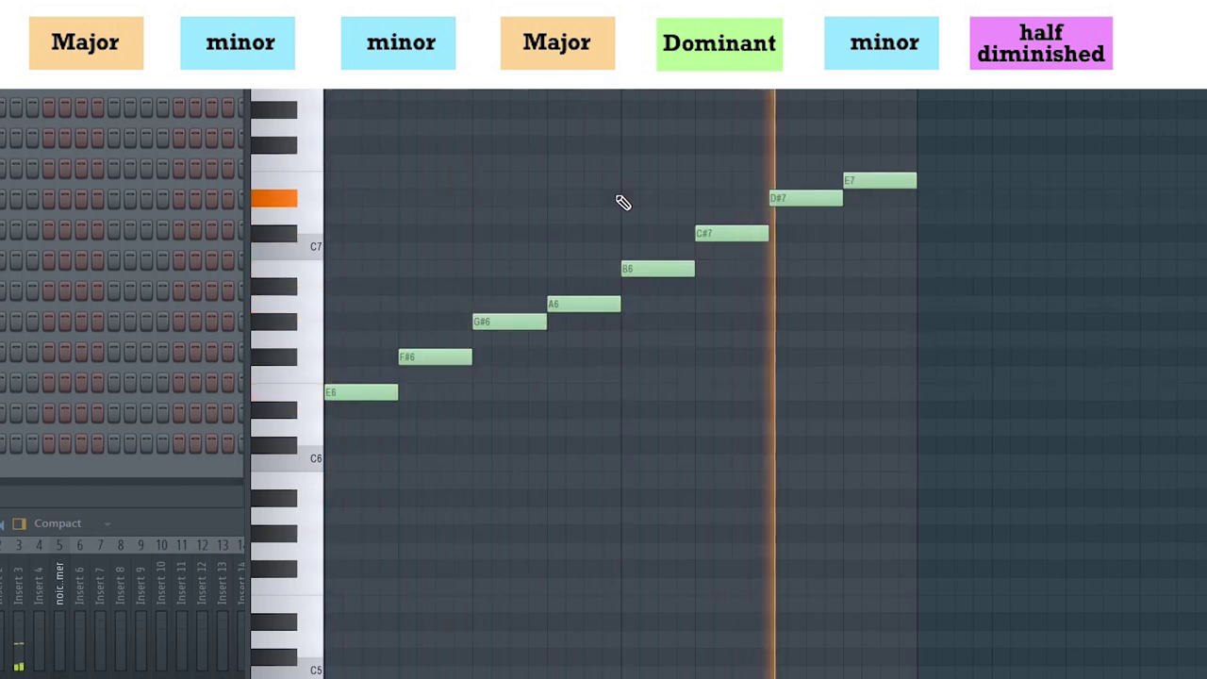
pyautogui.scroll(3, 665, 195)
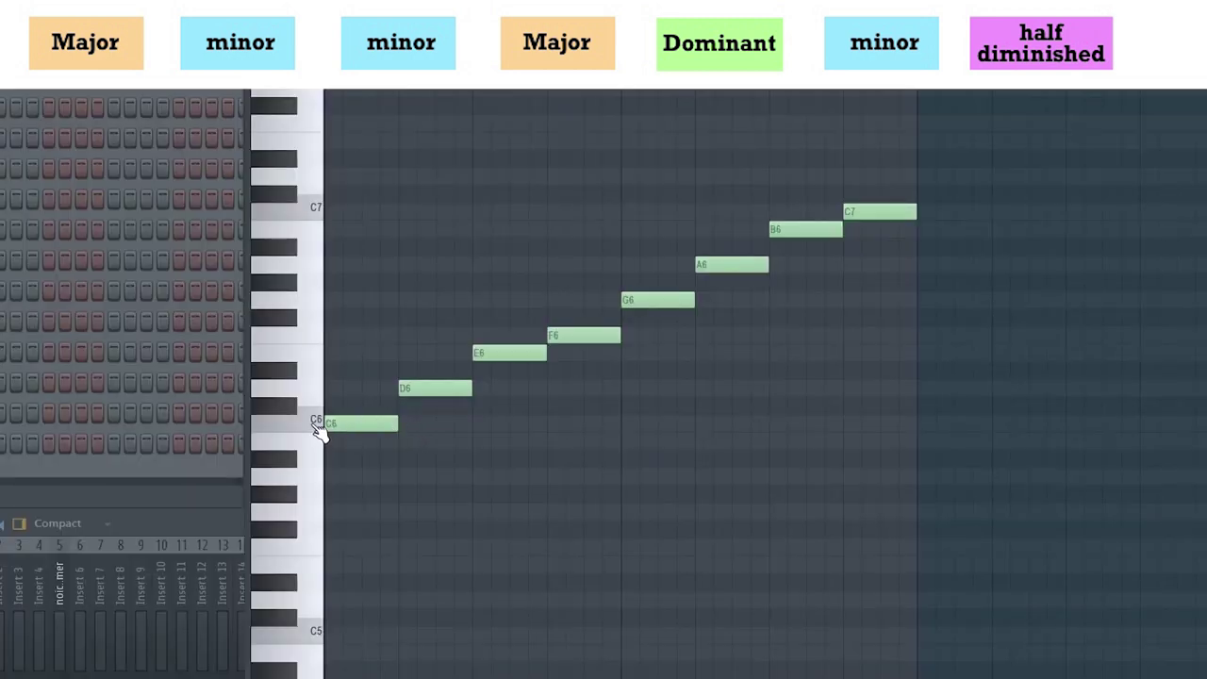
# Step: Preview C6, stack E6 and G6 above it into a triad, then play the triads back
pyautogui.click(318, 426)
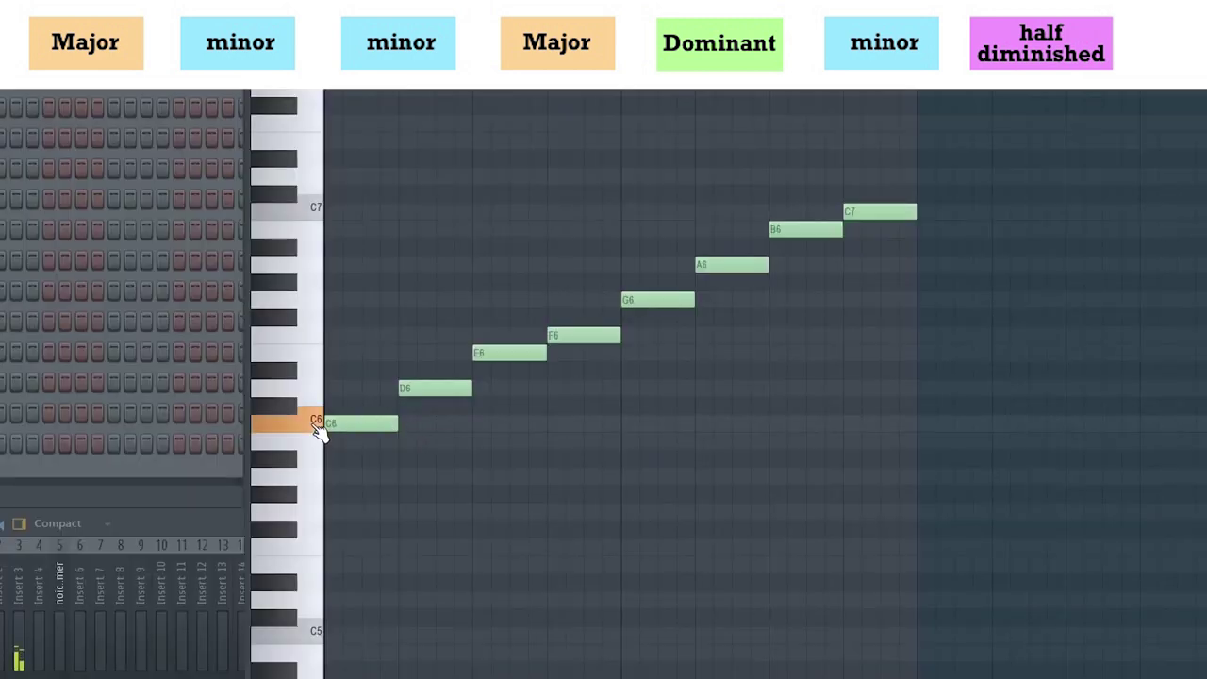
pyautogui.click(332, 354)
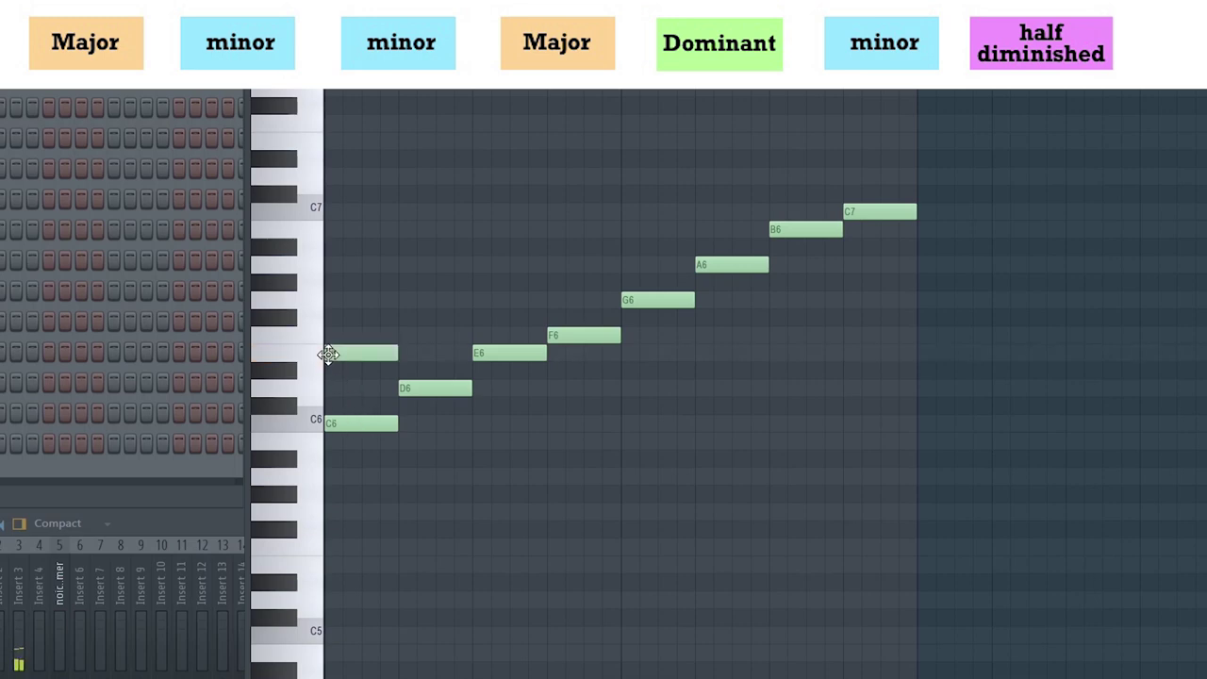
pyautogui.click(336, 300)
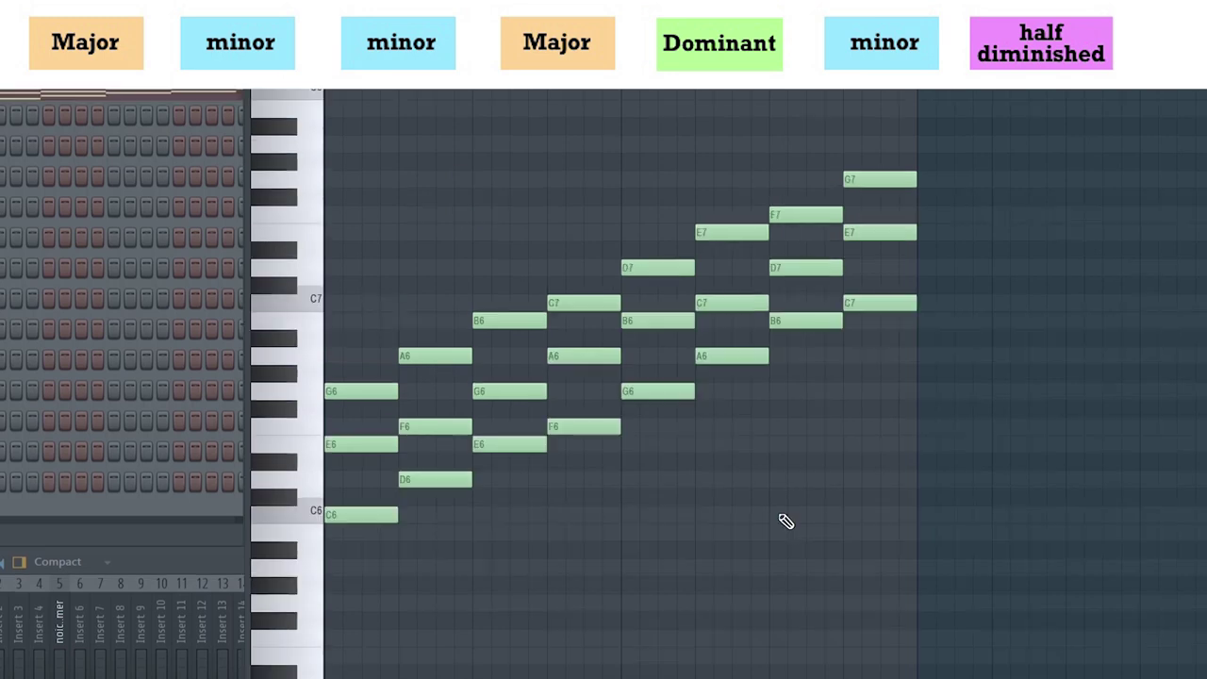
pyautogui.press('space')
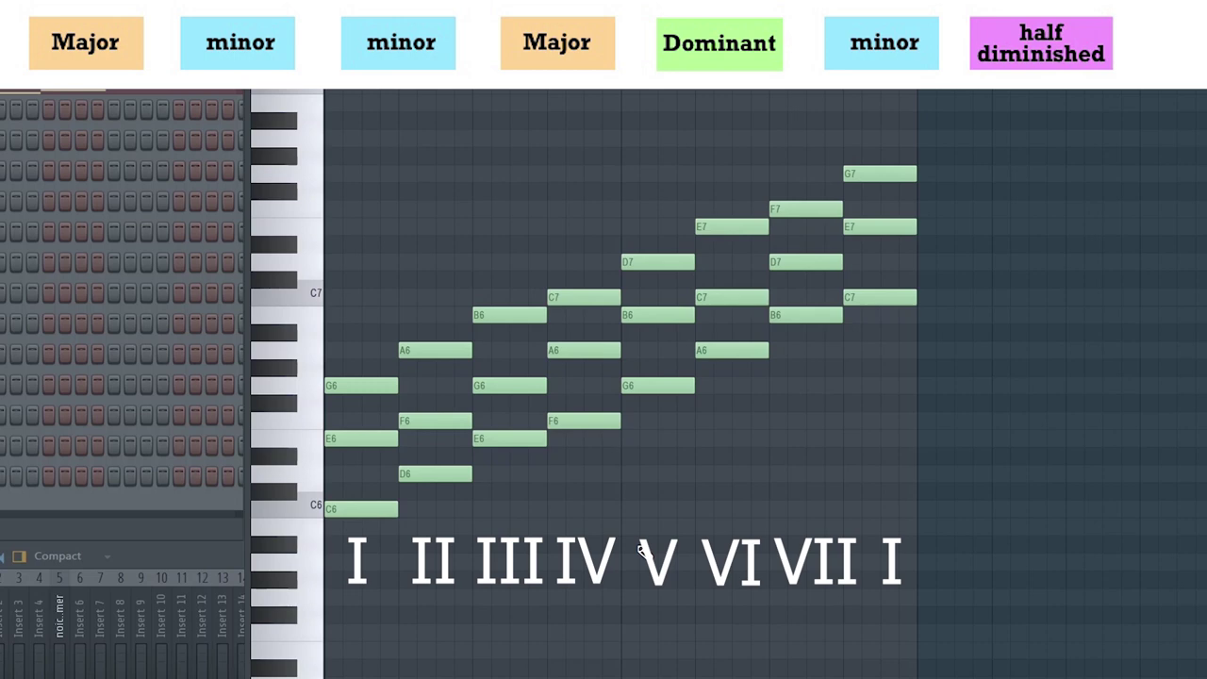
pyautogui.press('space')
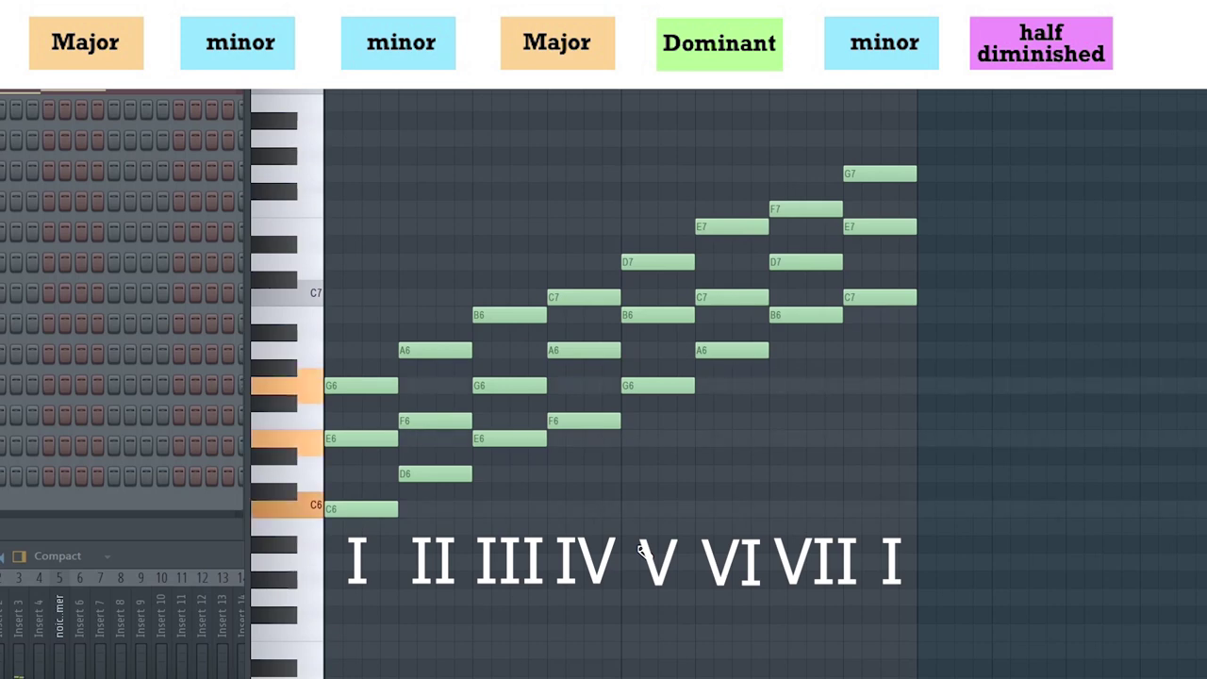
pyautogui.press('space')
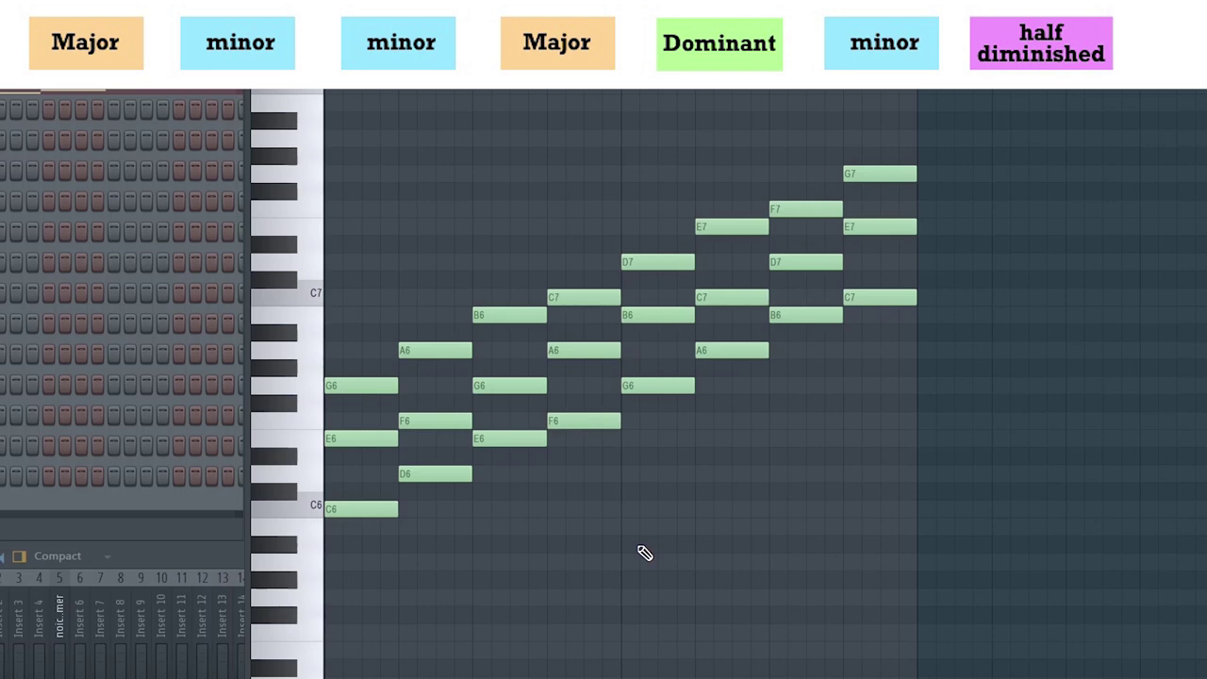
pyautogui.press('space')
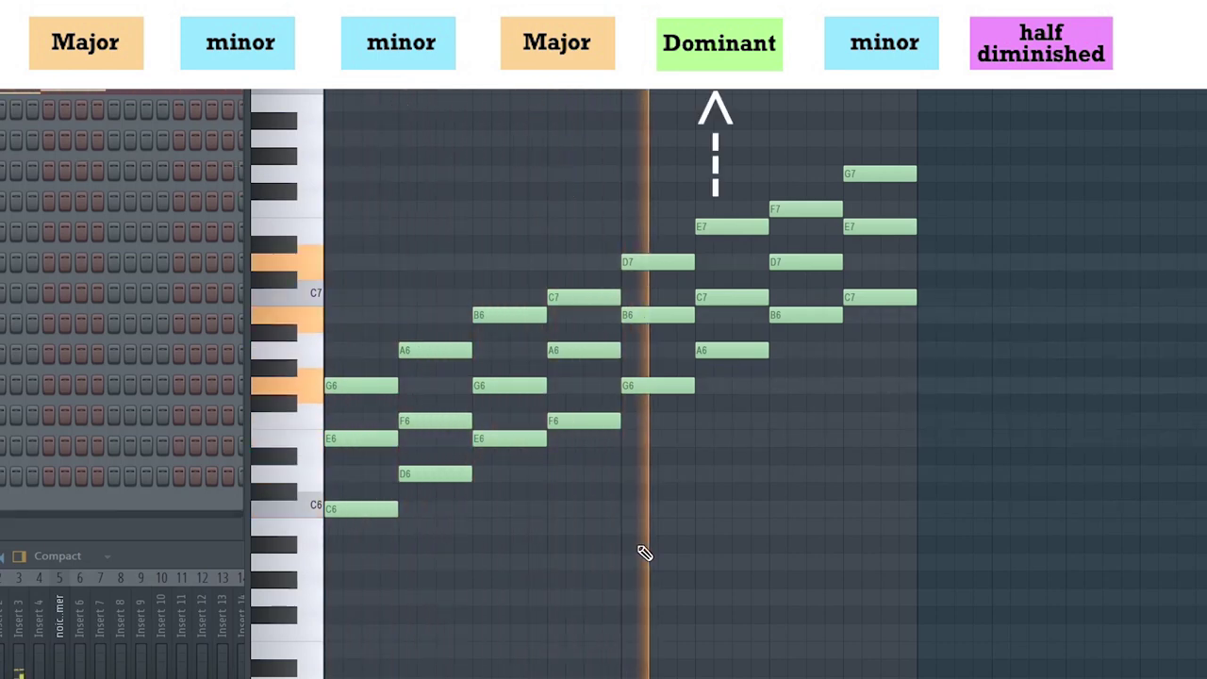
pyautogui.press('space')
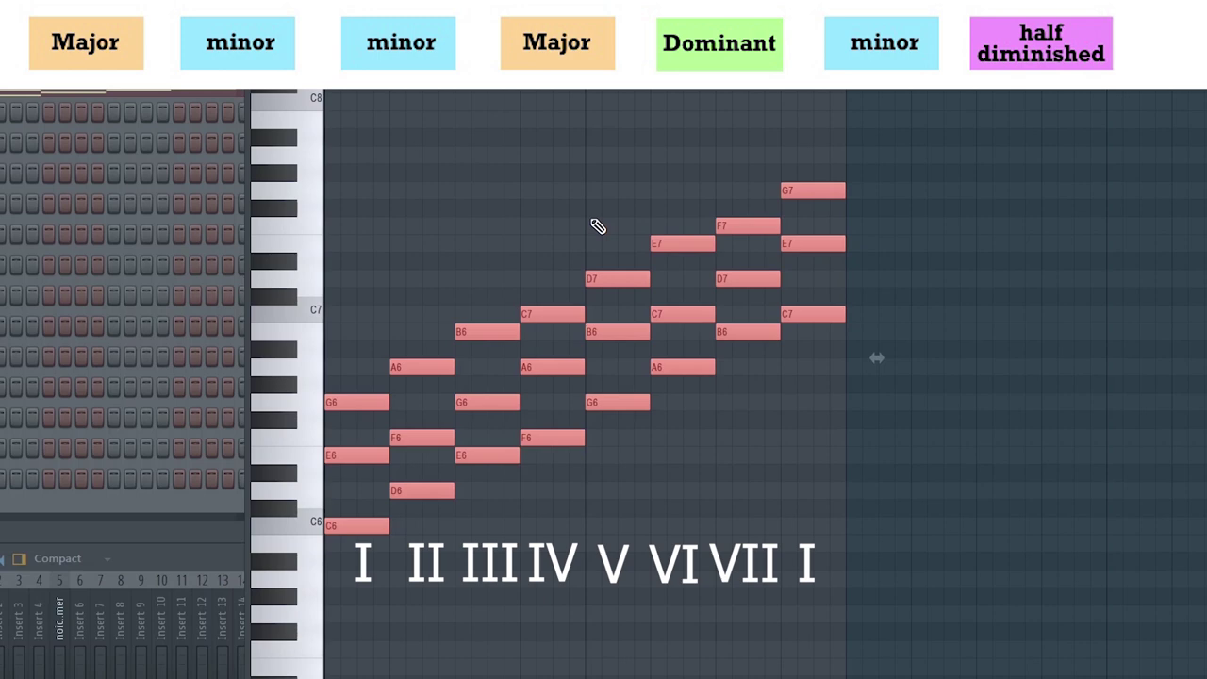
# Step: Transpose every chord up three semitones, audition it, replay the scale chords and preview A#6
pyautogui.hotkey('shift', 'Up')
pyautogui.hotkey('shift', 'Up')
pyautogui.hotkey('shift', 'Up')
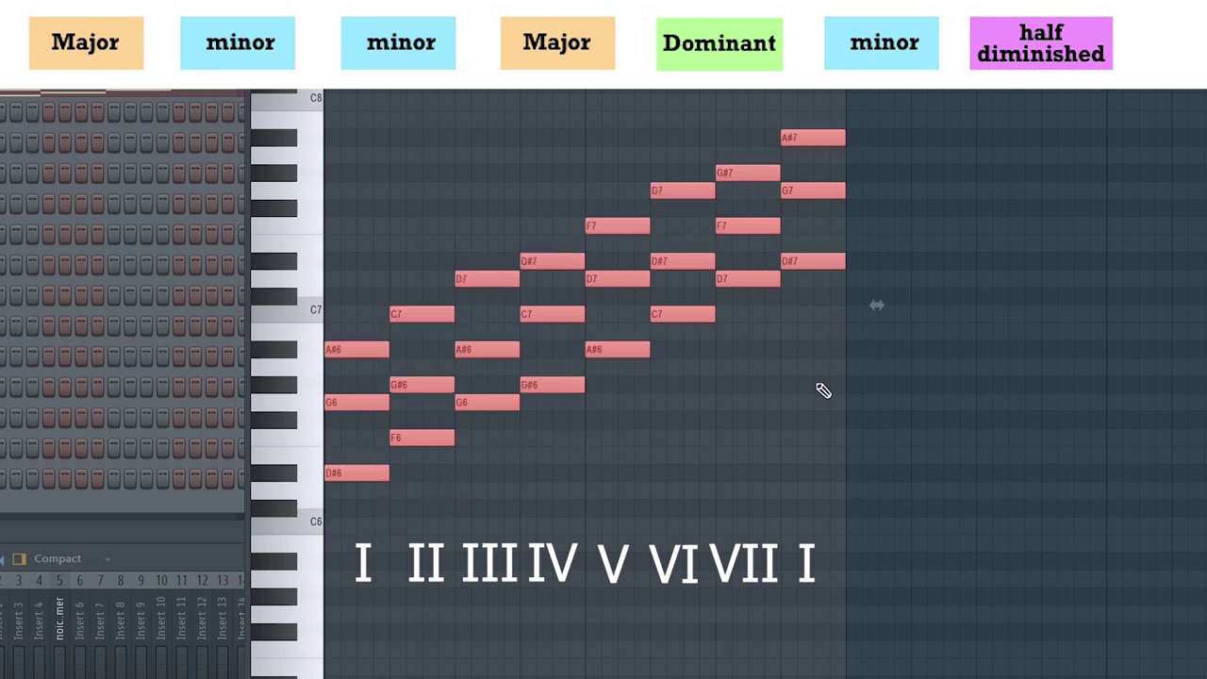
pyautogui.press('space')
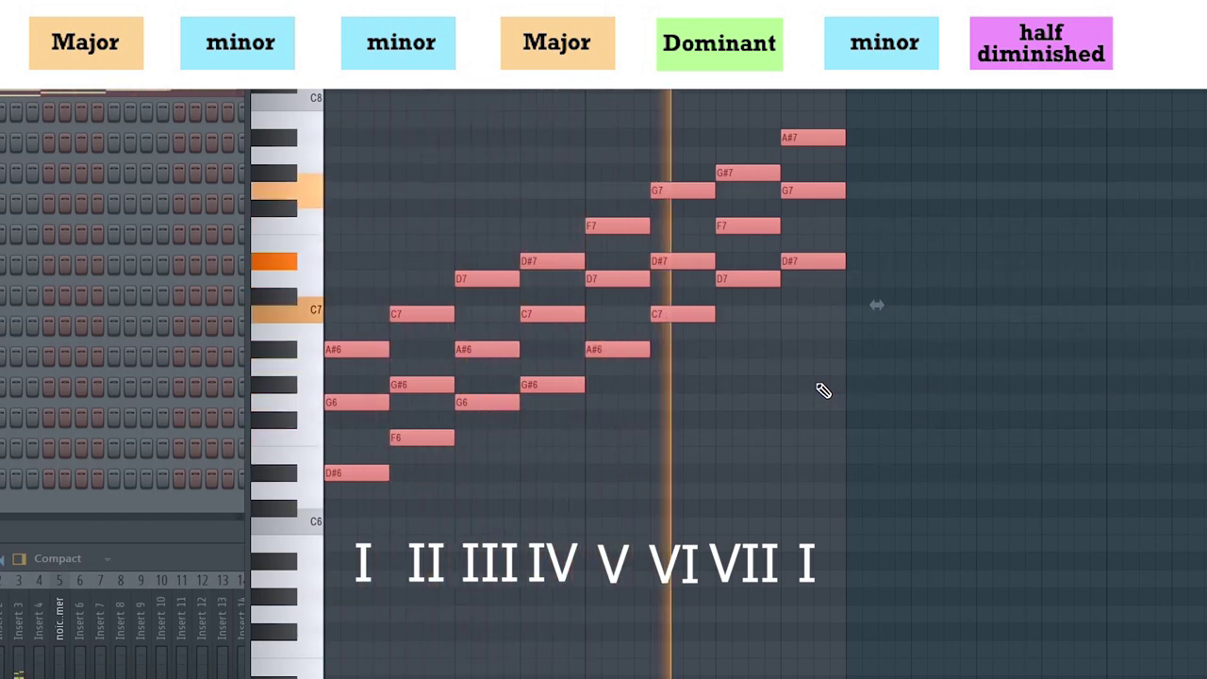
pyautogui.press('space')
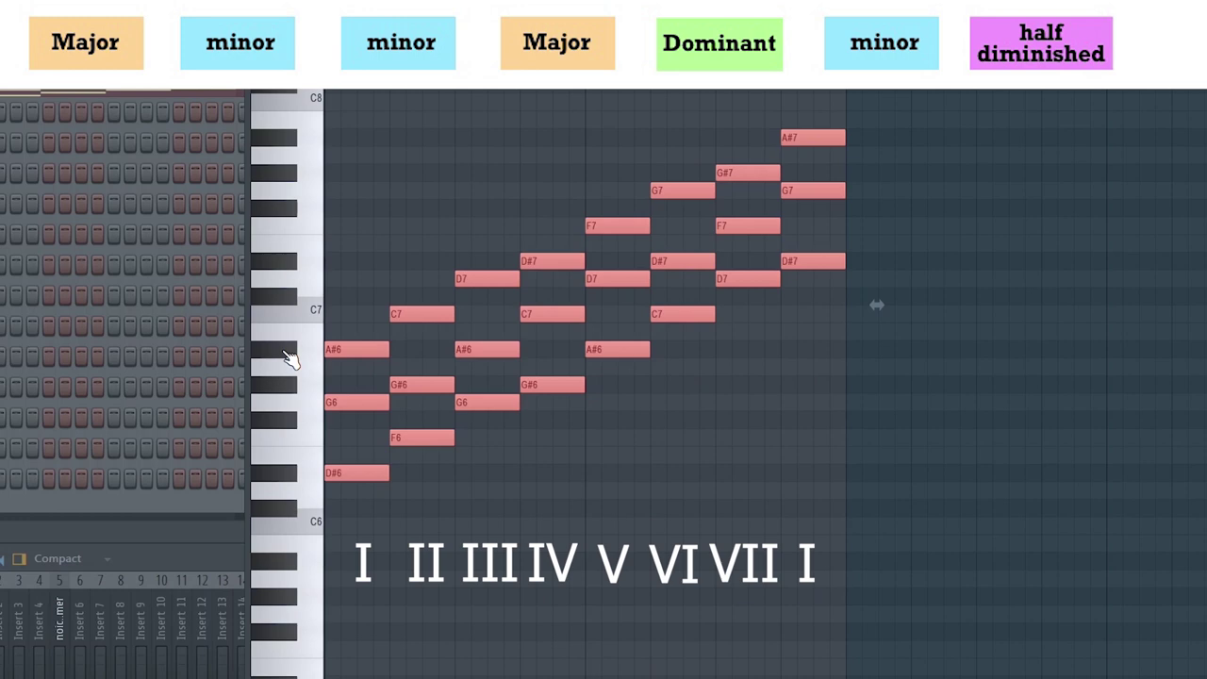
pyautogui.press('space')
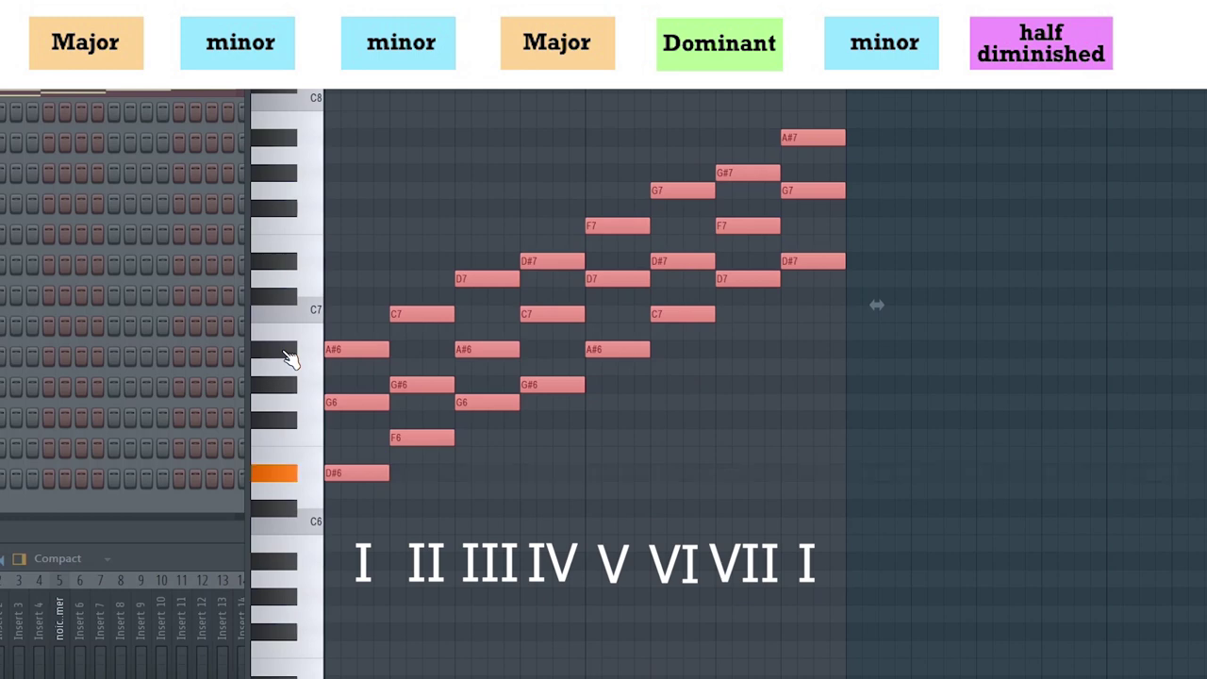
pyautogui.click(285, 351)
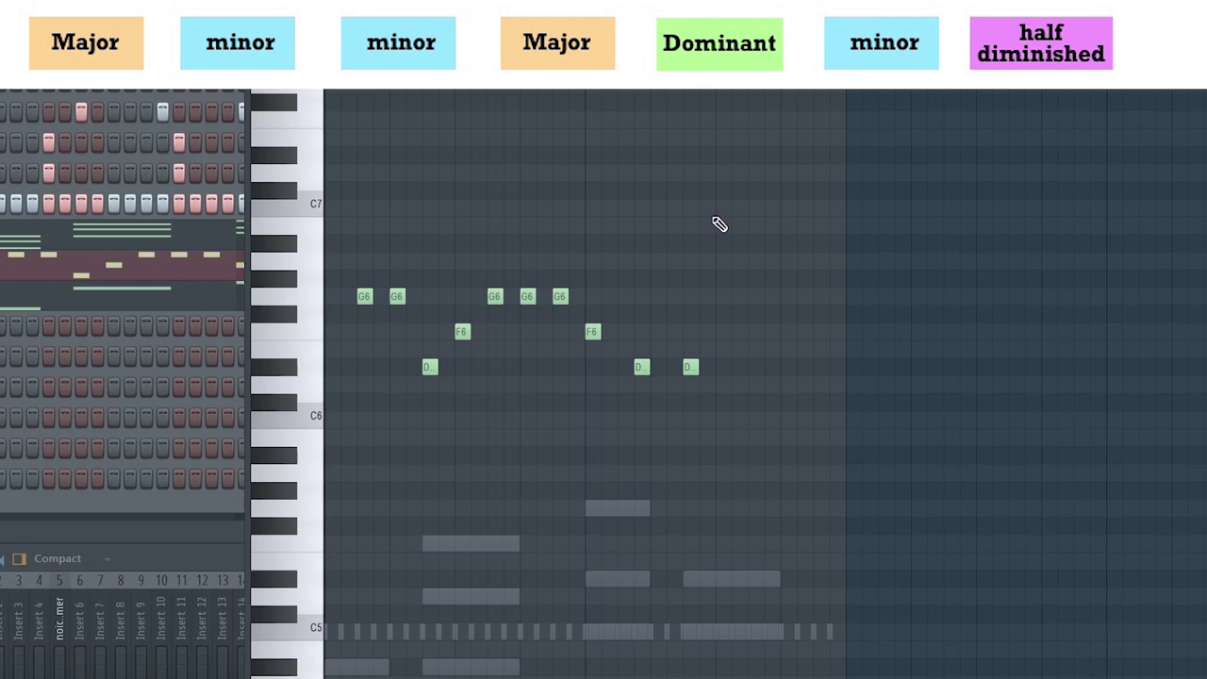
pyautogui.press('space')
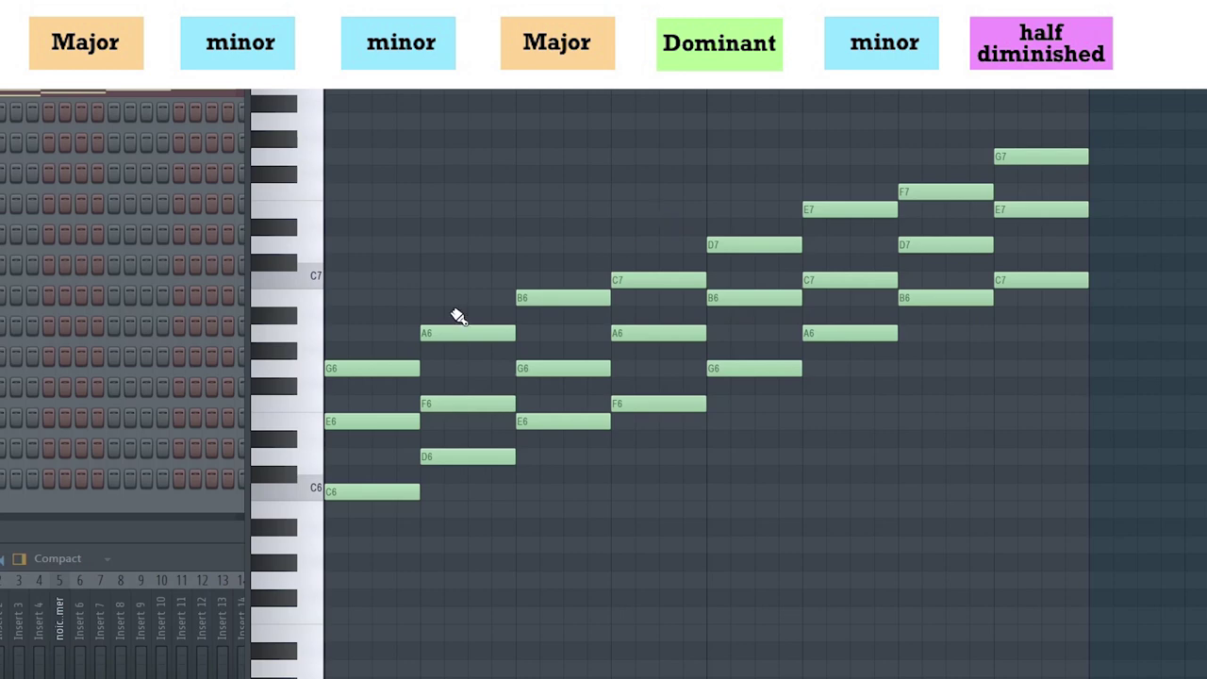
# Step: Preview the E6 note over the eight stacked C major triads
pyautogui.click(313, 426)
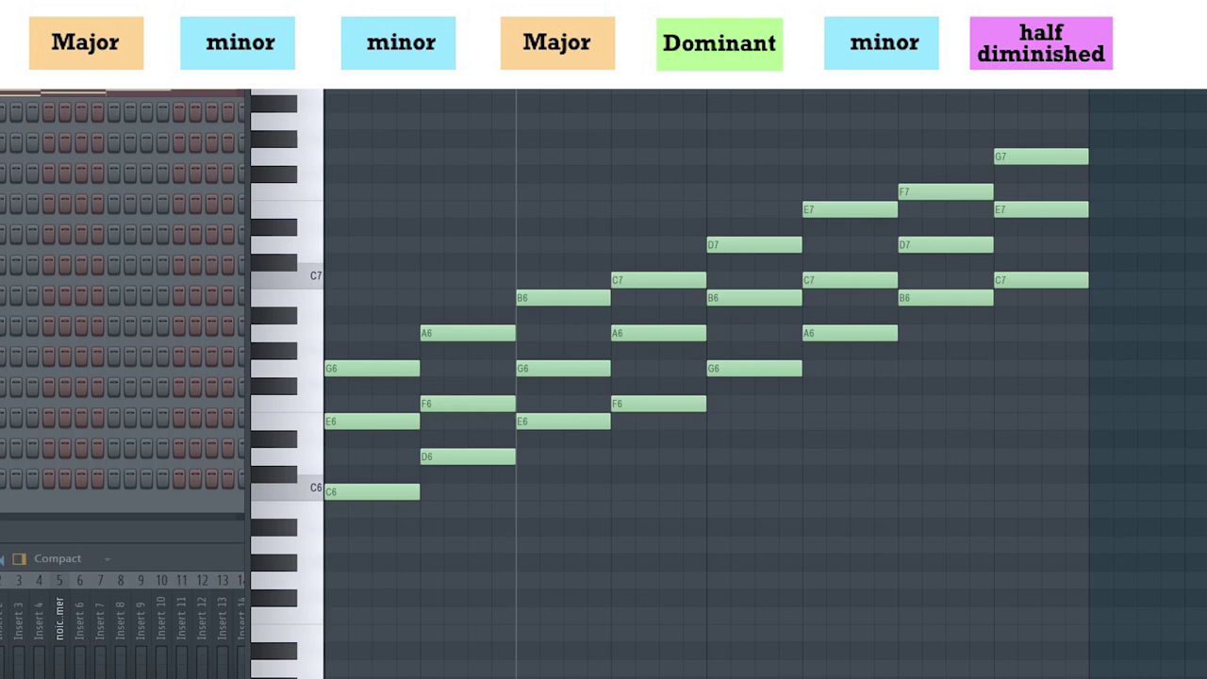
# Step: Play the C major triads, then play and stop the six-note E5 bass pattern
pyautogui.press('space')
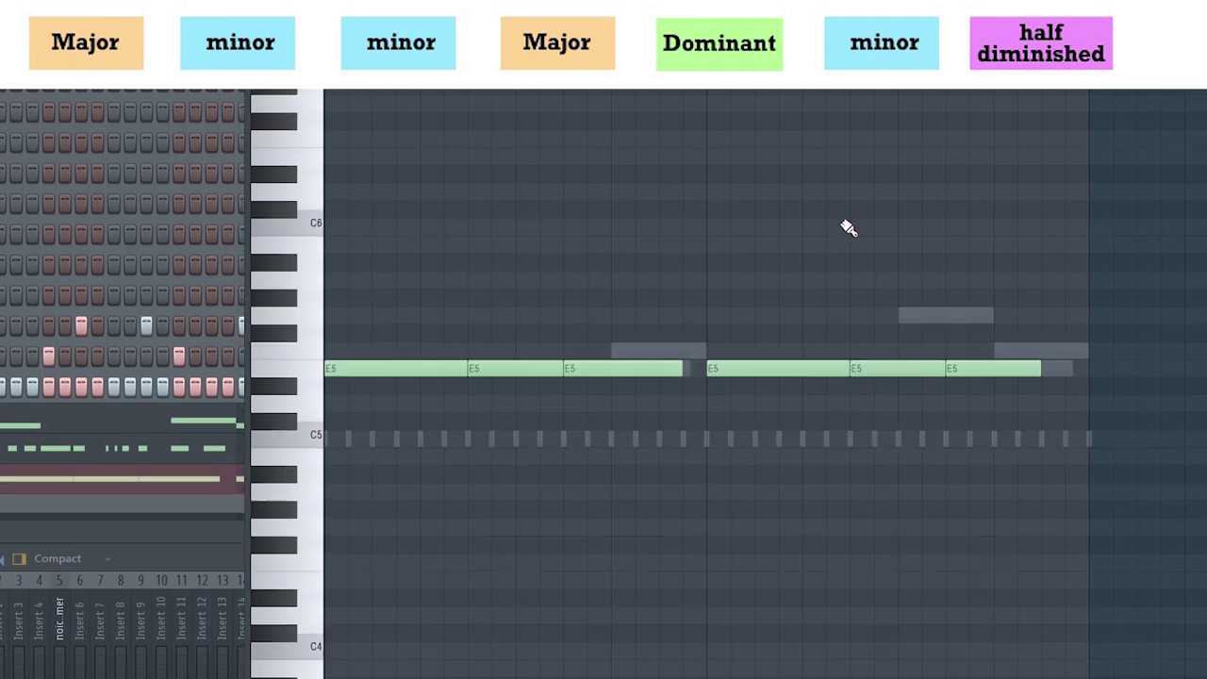
pyautogui.press('space')
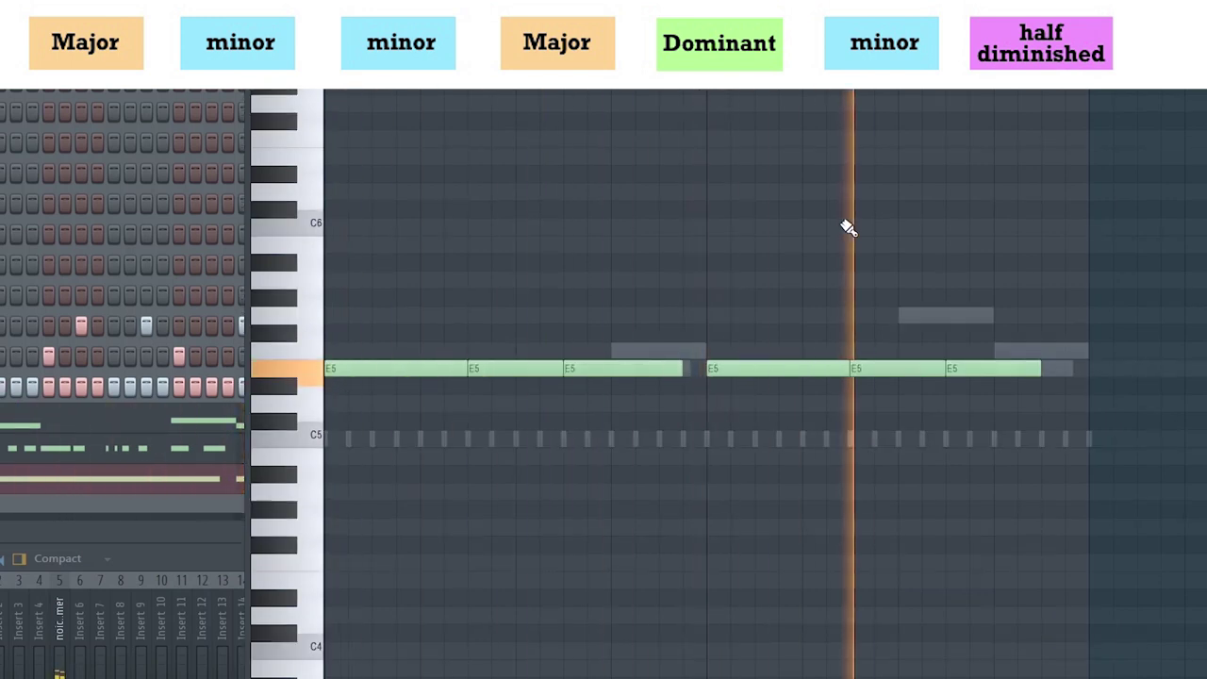
pyautogui.press('space')
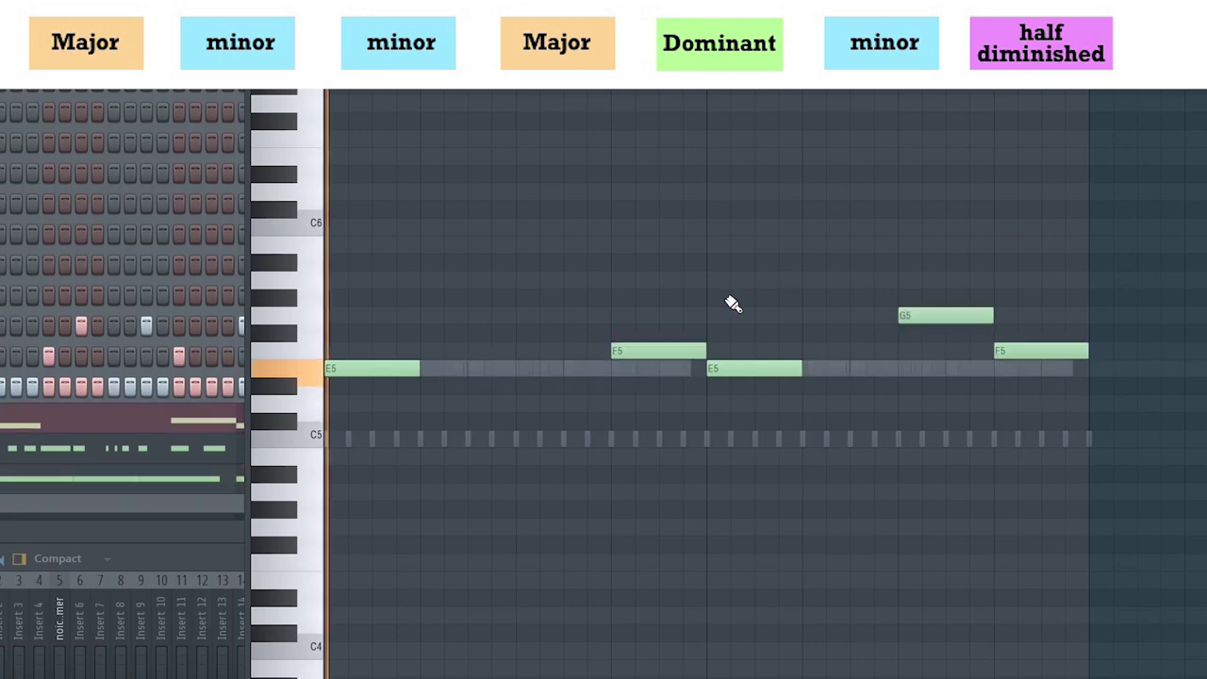
# Step: Play and stop the E5–F5–G5 lead pattern over the ghosted bass
pyautogui.press('space')
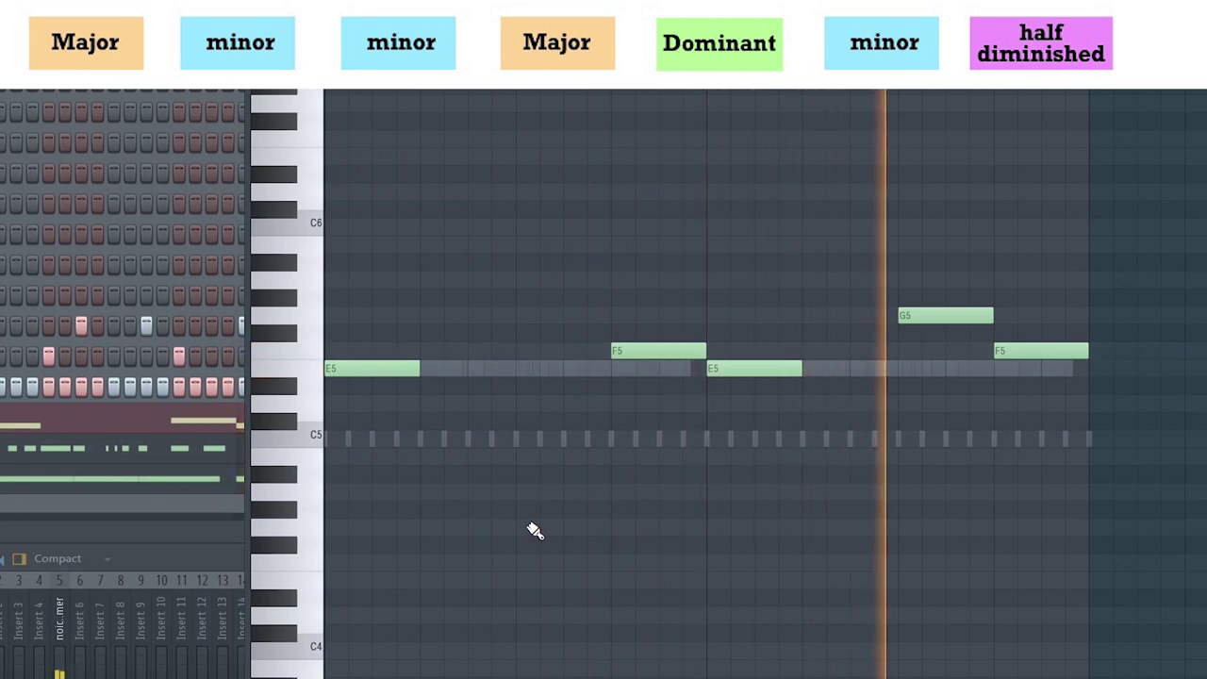
pyautogui.press('space')
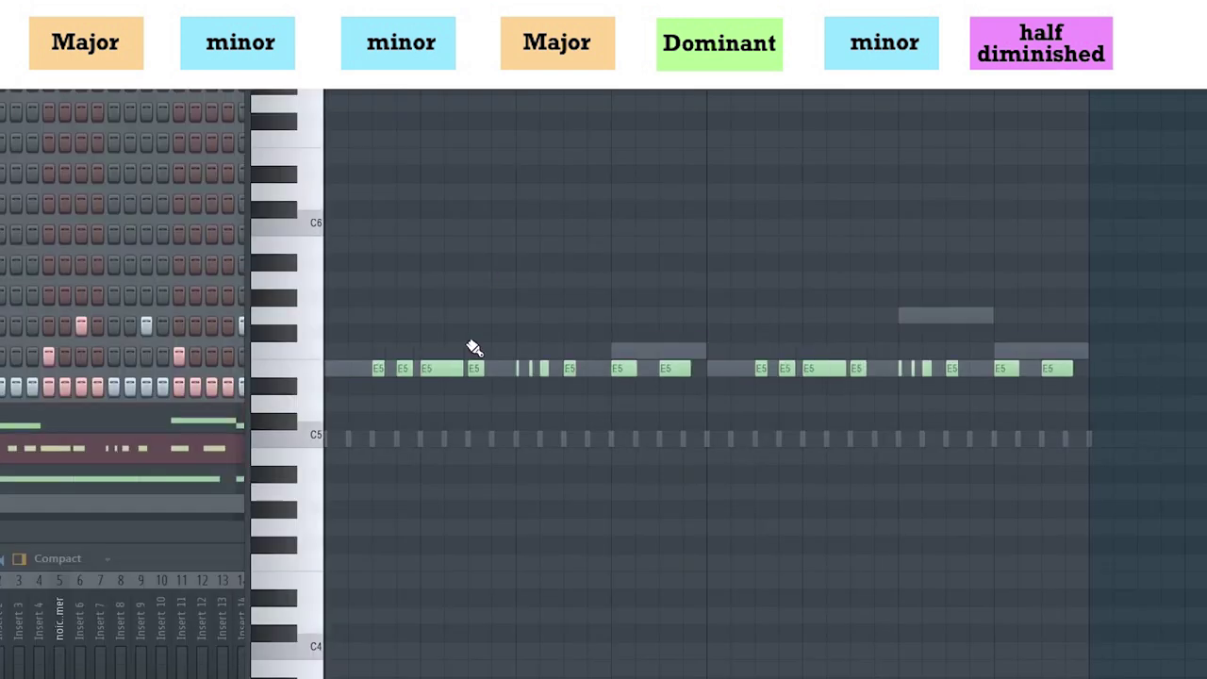
# Step: Play and stop the rhythmic run of repeated E5 notes
pyautogui.press('space')
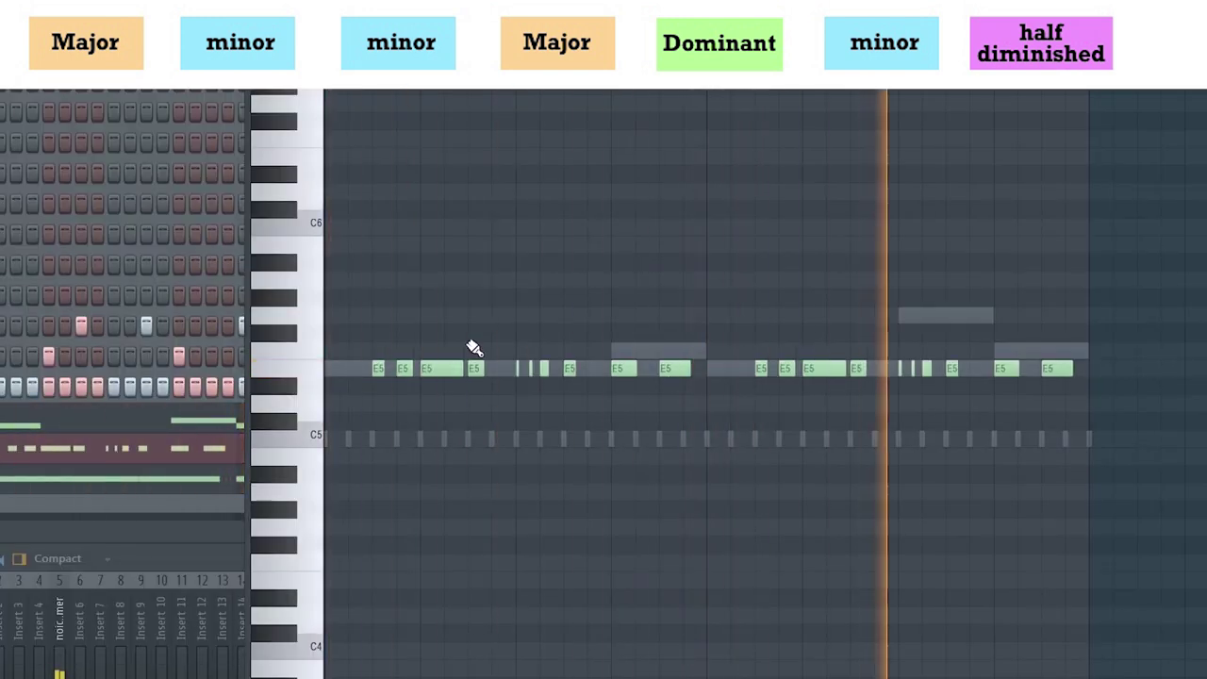
pyautogui.press('space')
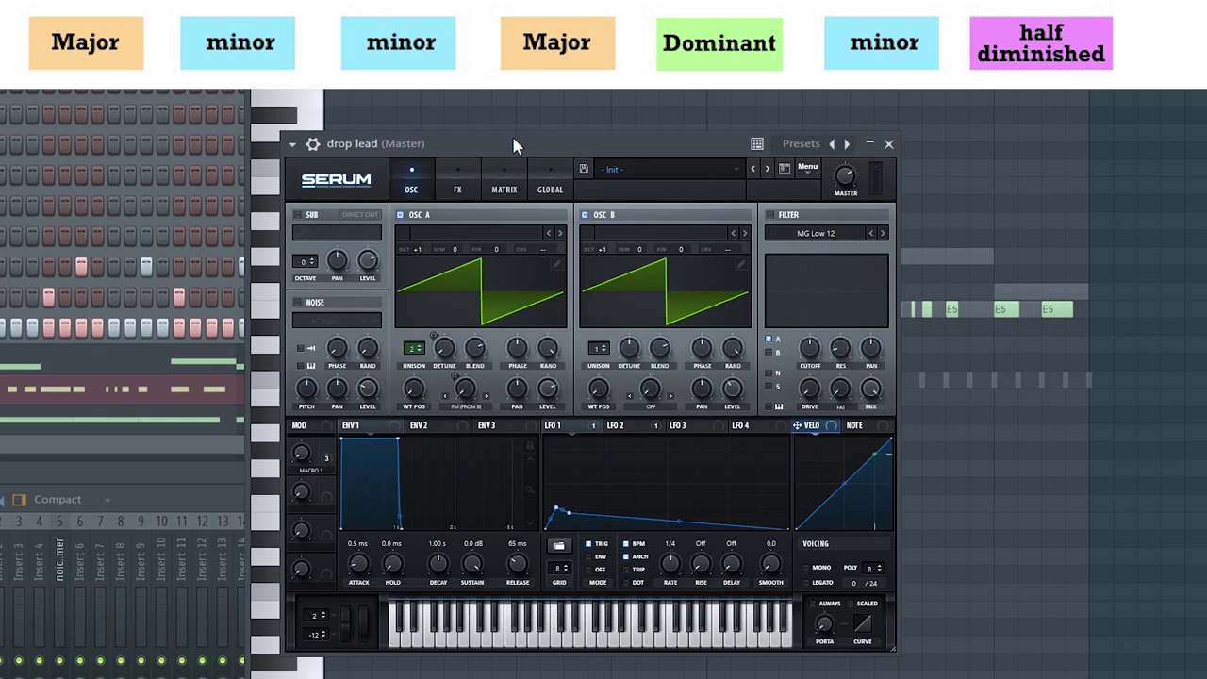
pyautogui.press('space')
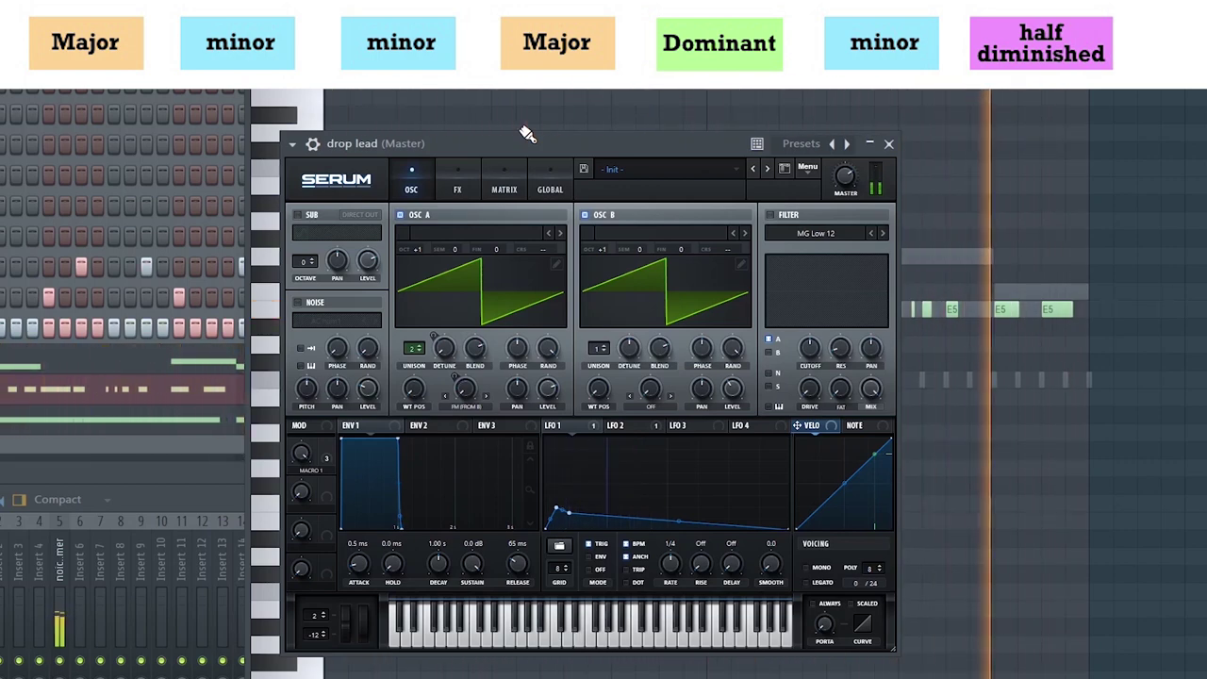
pyautogui.press('space')
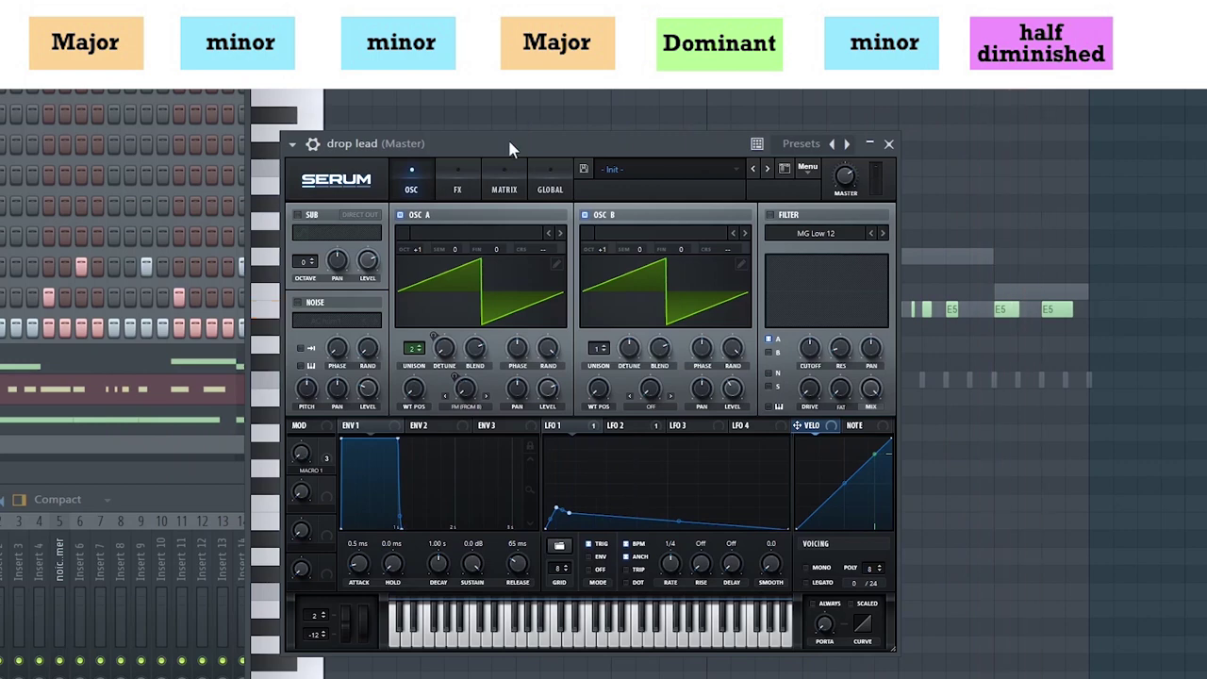